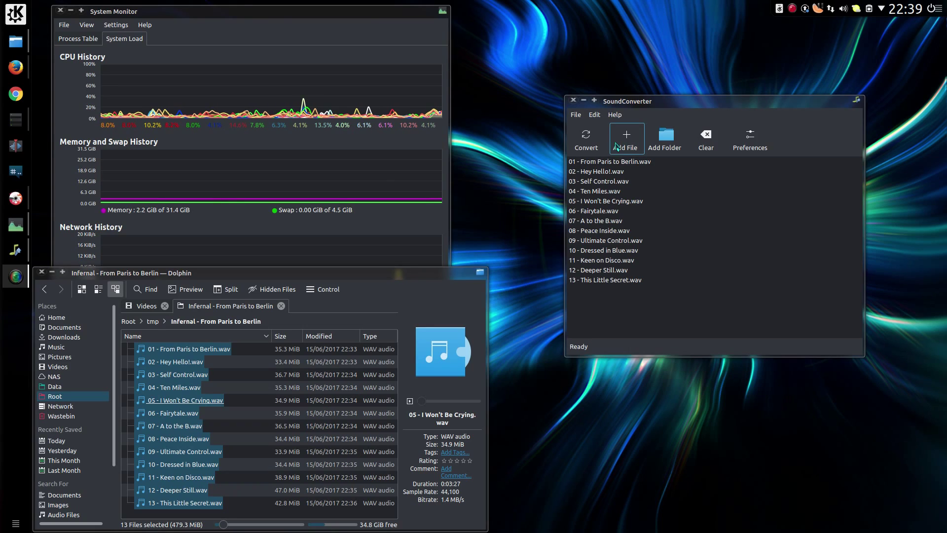
- Begin converting the thirteen listed Infernal album WAV tracks in SoundConverter
click(591, 142)
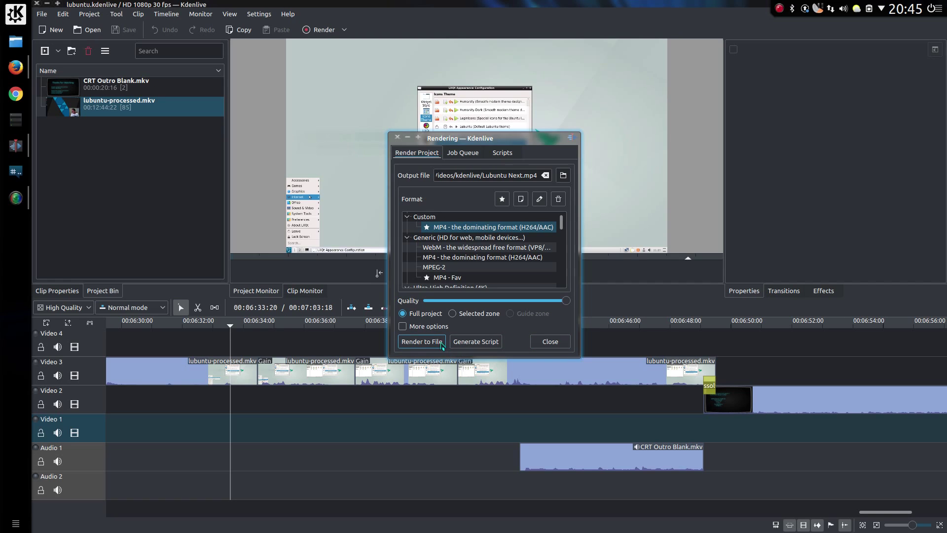
- Render to Lubuntu Next.mp4, confirm overwriting the old file, and follow progress in the Job Queue
click(422, 341)
click(506, 255)
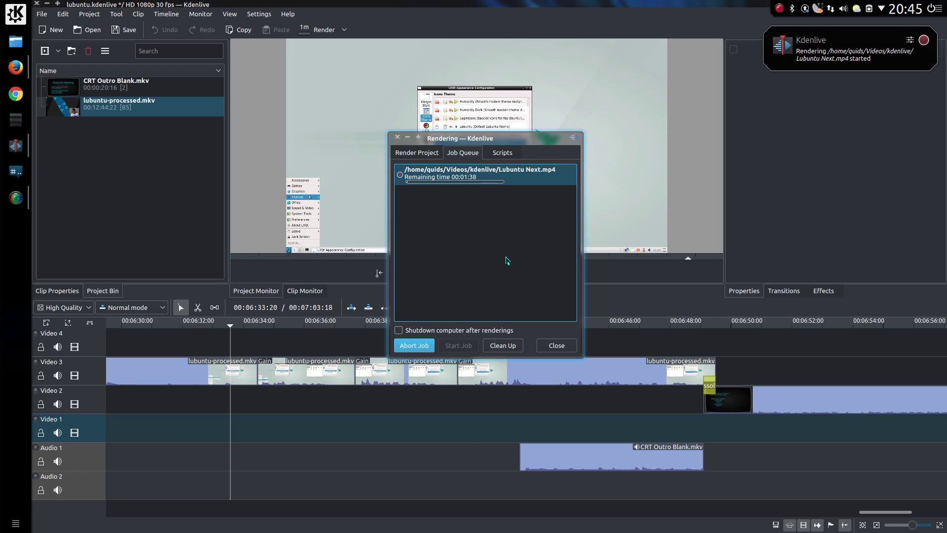
scroll(779, 453, down, 5)
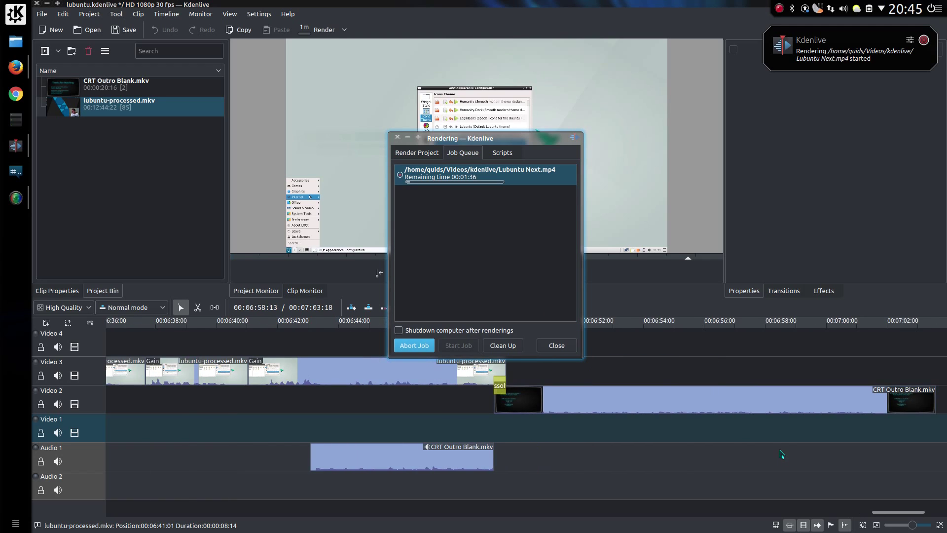
scroll(780, 453, down, 1)
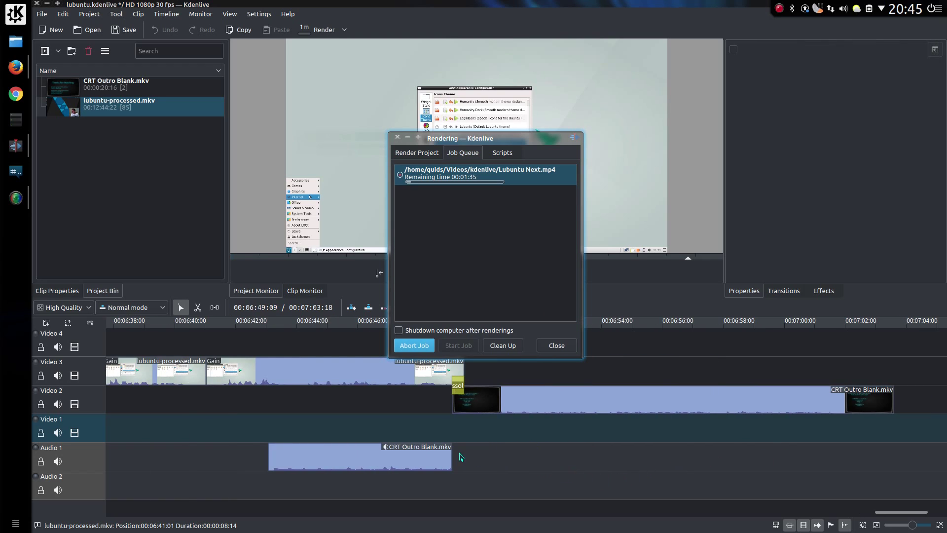
scroll(343, 433, up, 8)
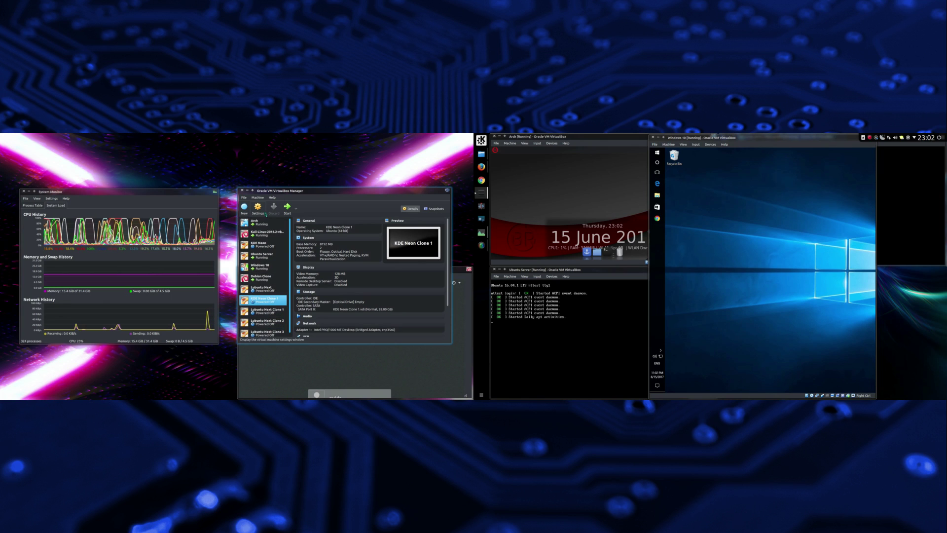
- Start the KDE Neon, Lubuntu Next and KDE Neon Clone 1 virtual machines
click(287, 207)
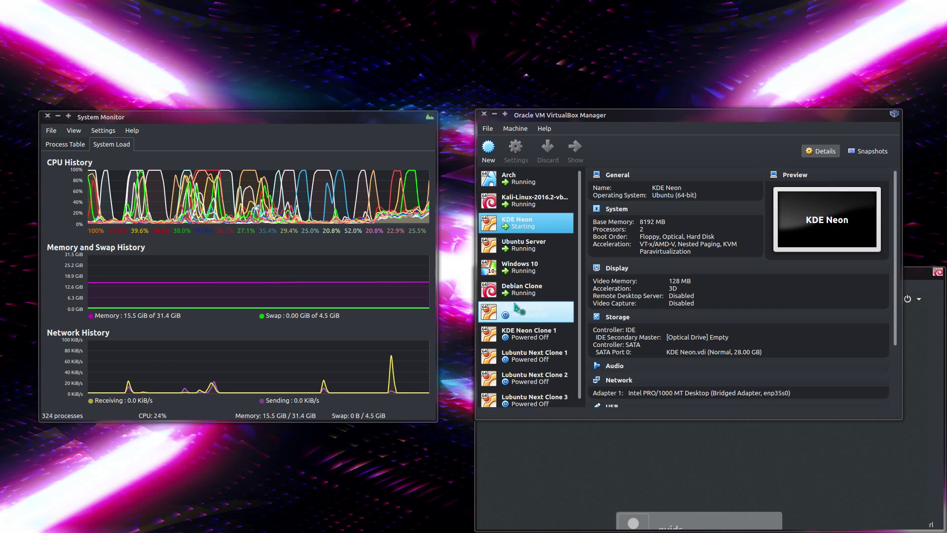
click(531, 314)
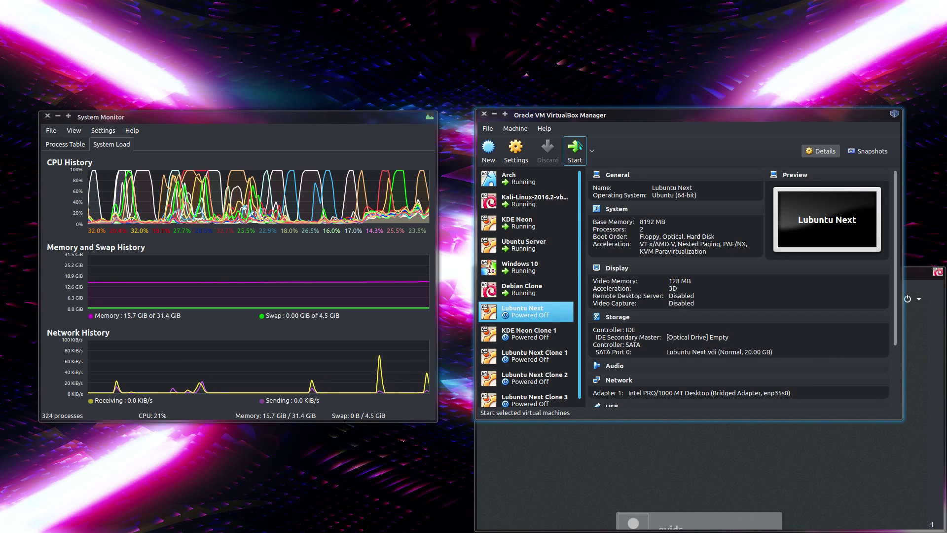
click(577, 155)
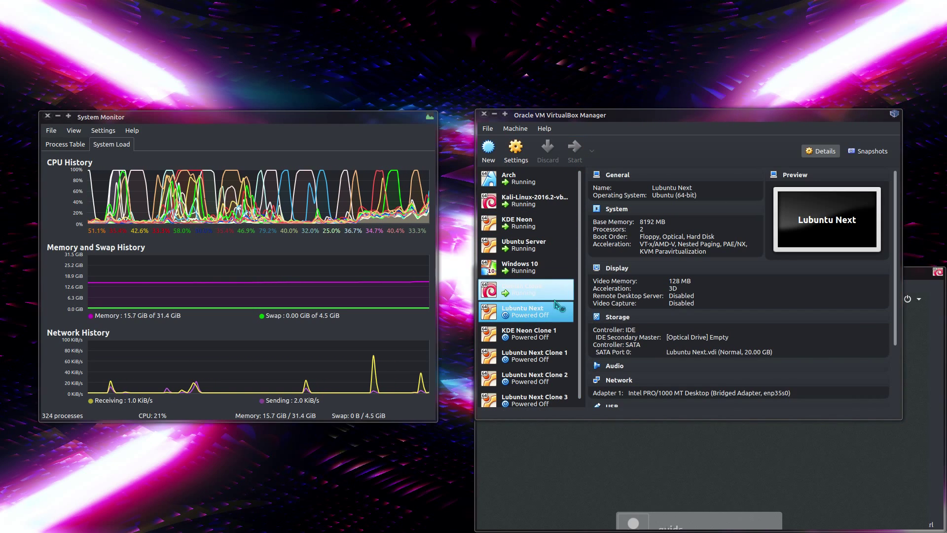
click(545, 341)
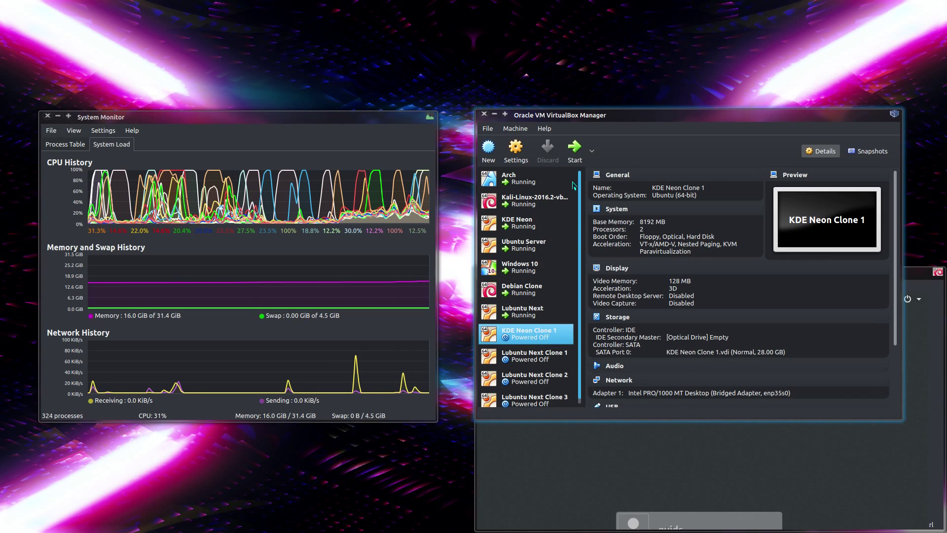
click(575, 157)
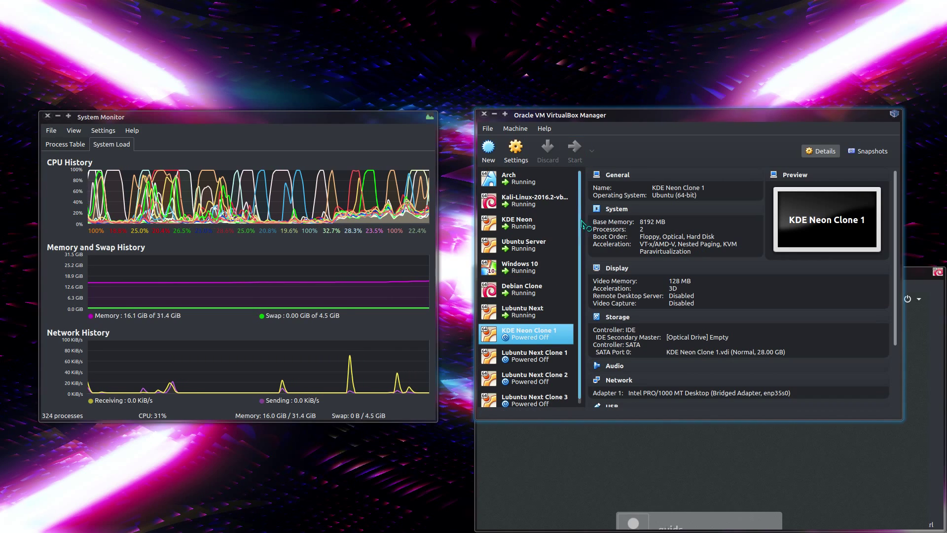
- Start Lubuntu Next Clone 1, Clone 2 and Clone 3
click(553, 360)
double_click(553, 360)
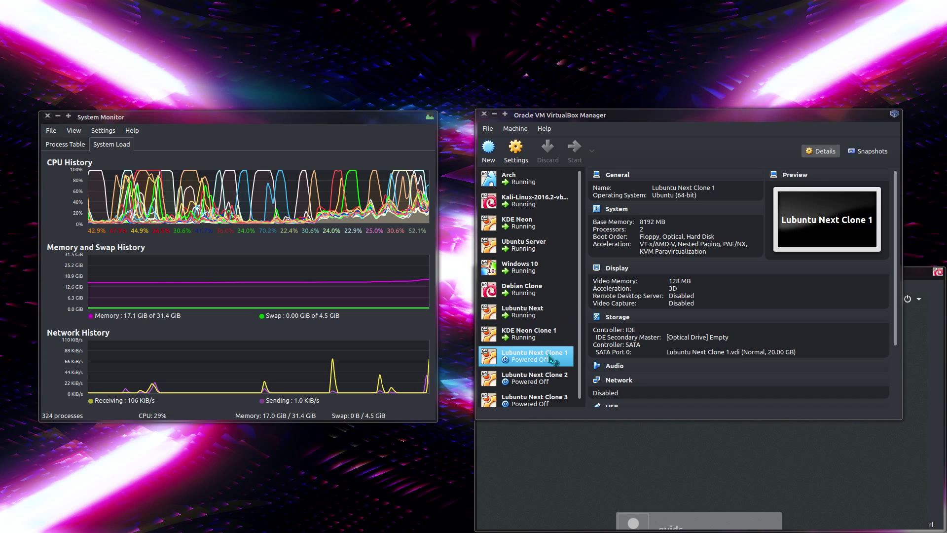
click(549, 384)
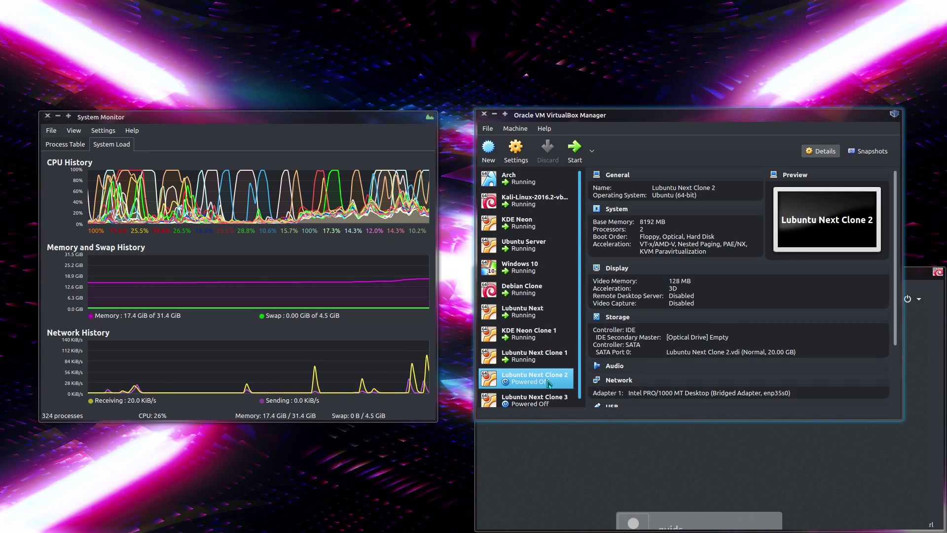
click(574, 150)
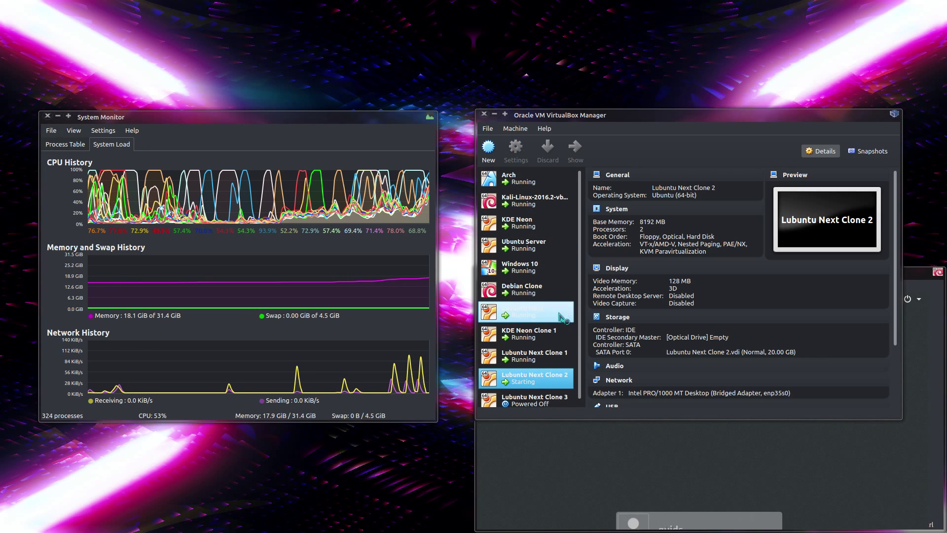
click(547, 400)
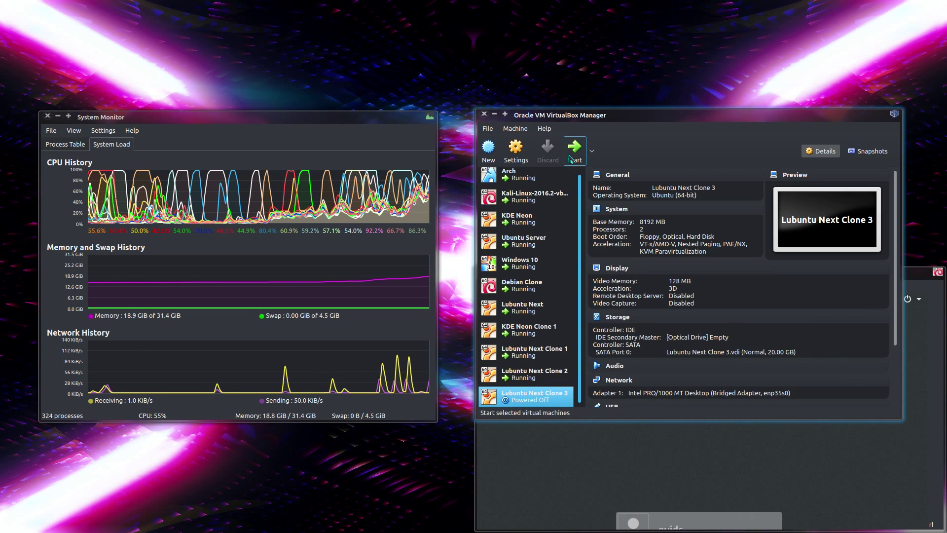
click(572, 159)
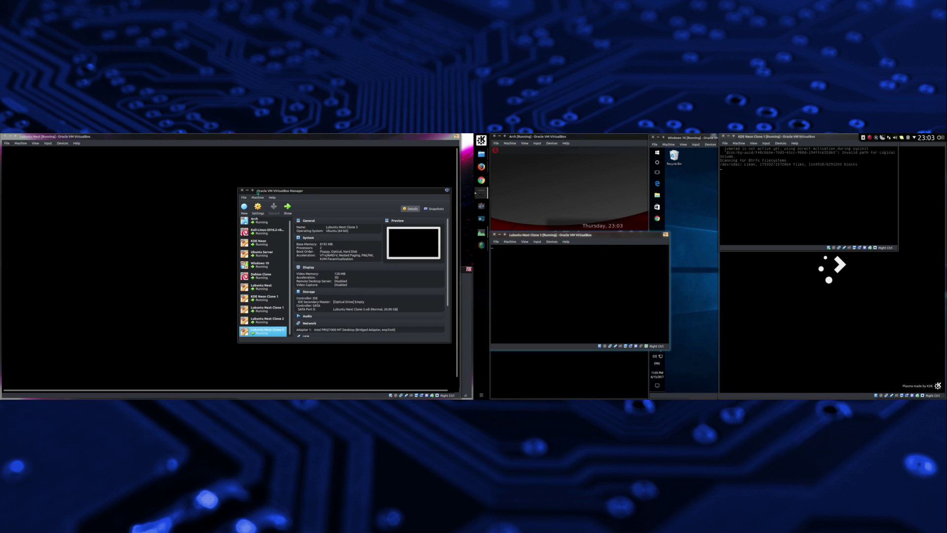
- Switch virtual desktops and launch Firefox inside the KDE Neon guest
key(ctrl+alt+Left)
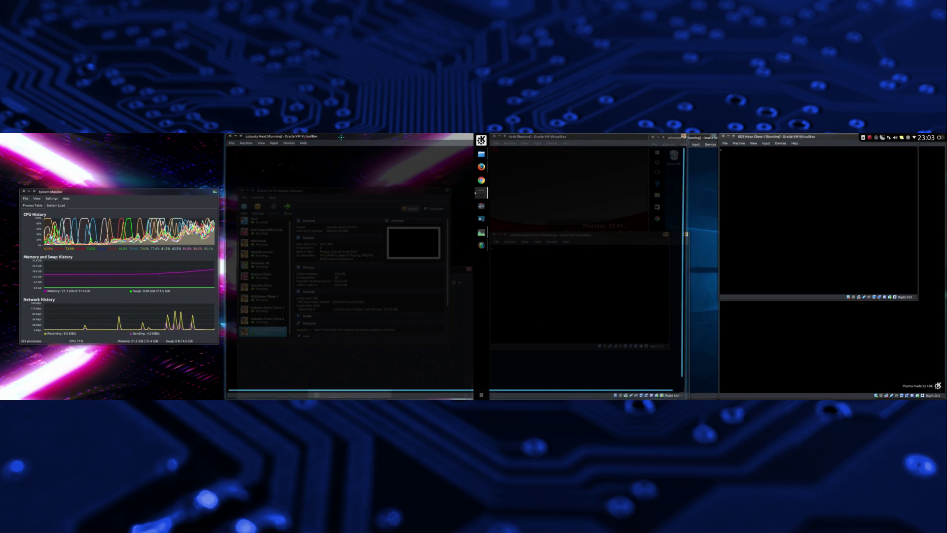
key(ctrl+alt+Left)
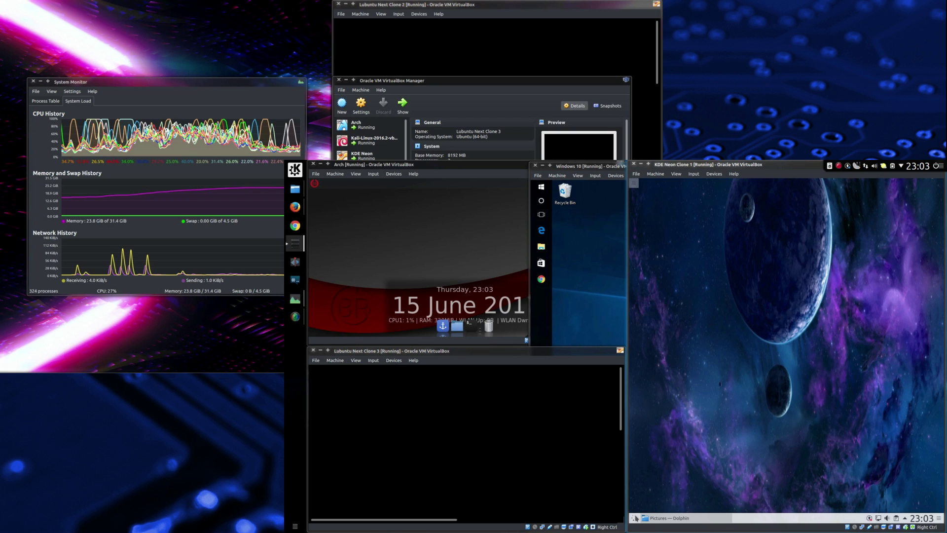
click(634, 517)
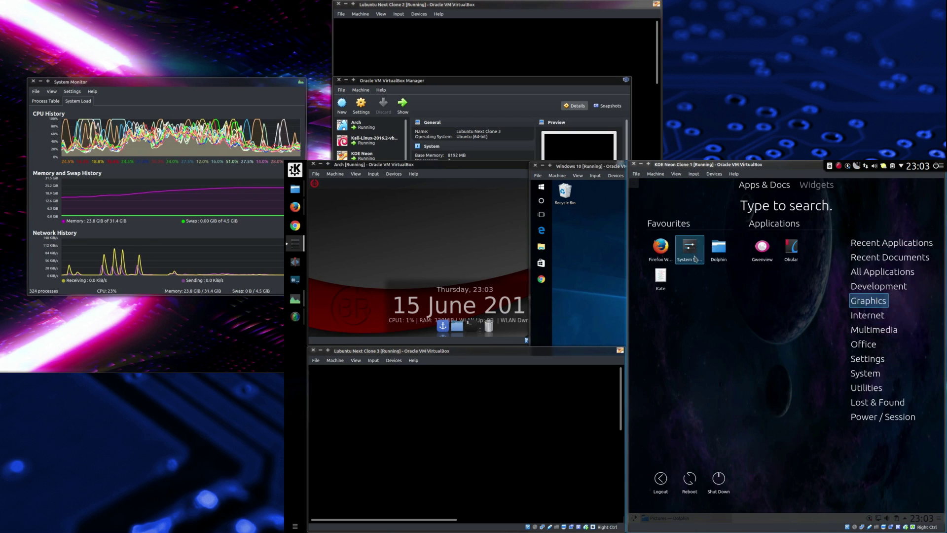
click(660, 246)
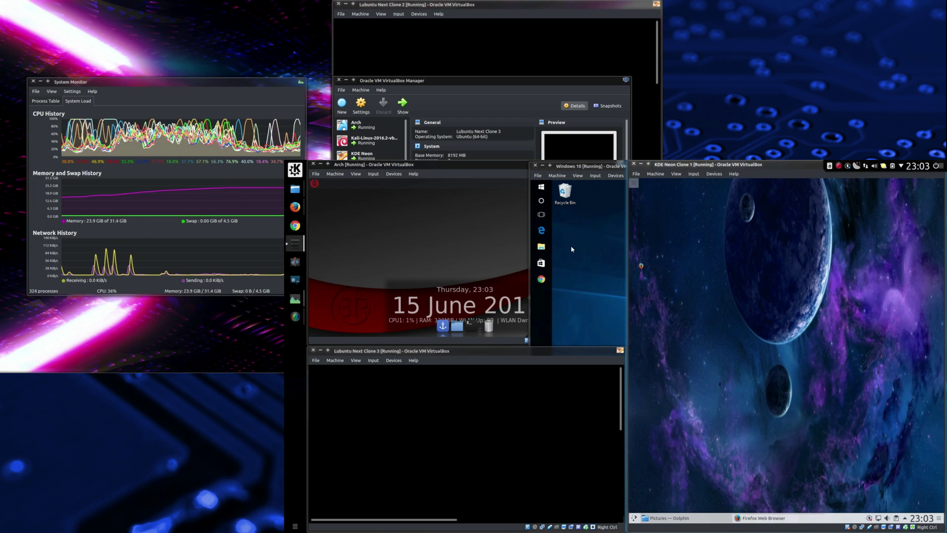
- Launch Chromium from the Arch guest's Internet menu and maximize its window
click(572, 249)
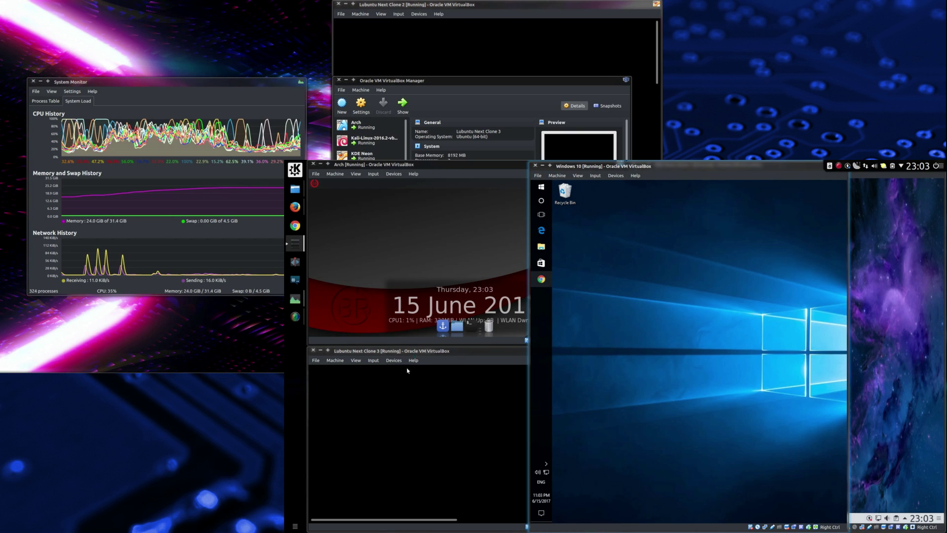
click(418, 277)
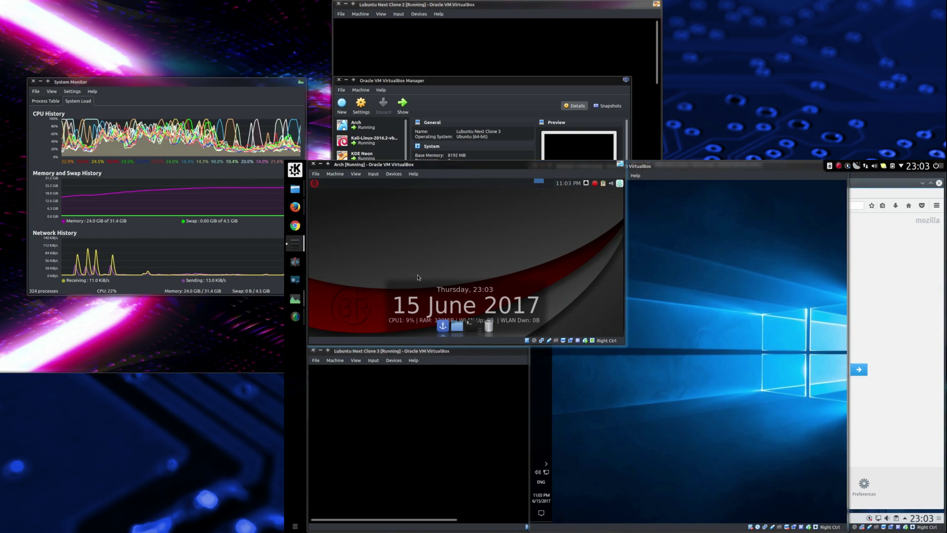
click(314, 183)
click(331, 290)
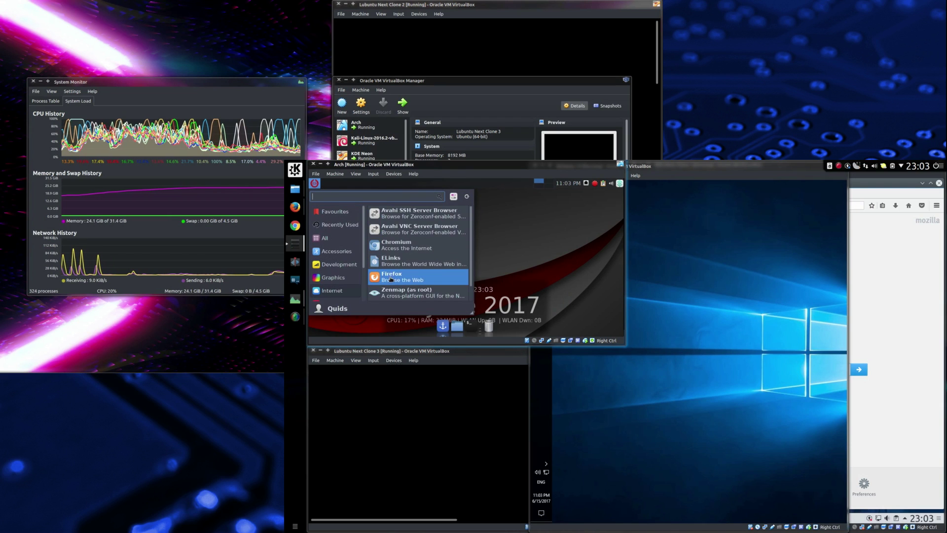
click(397, 245)
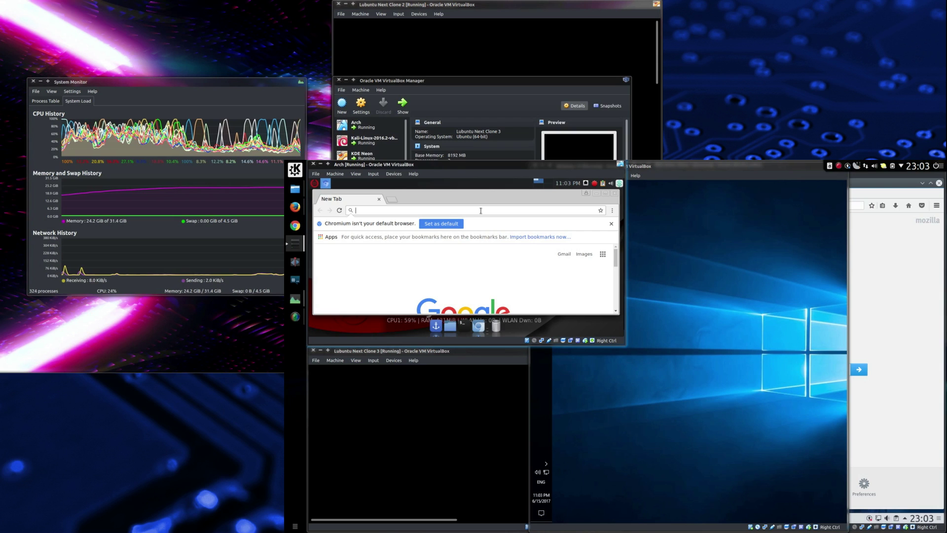
click(606, 195)
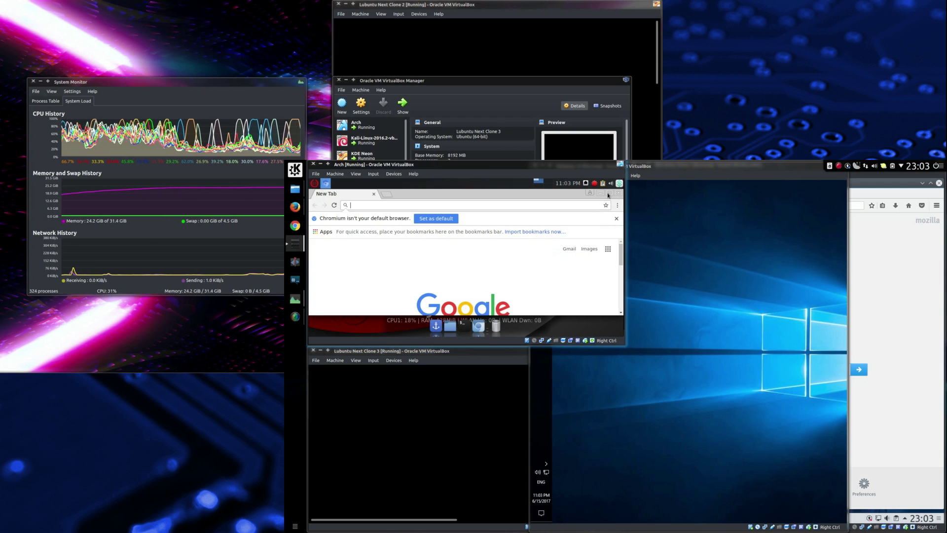
- Raise the browser guest and load youtube.com in its address bar
click(773, 307)
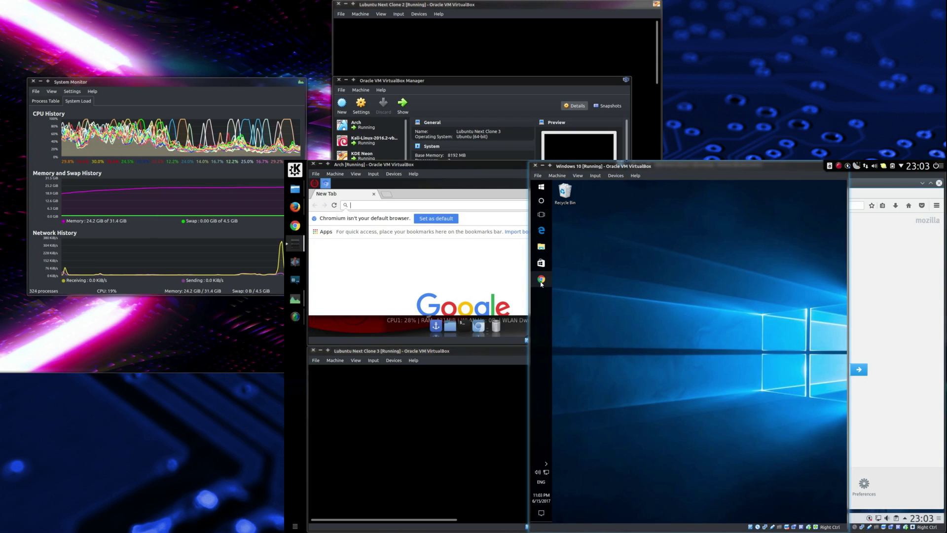
click(883, 317)
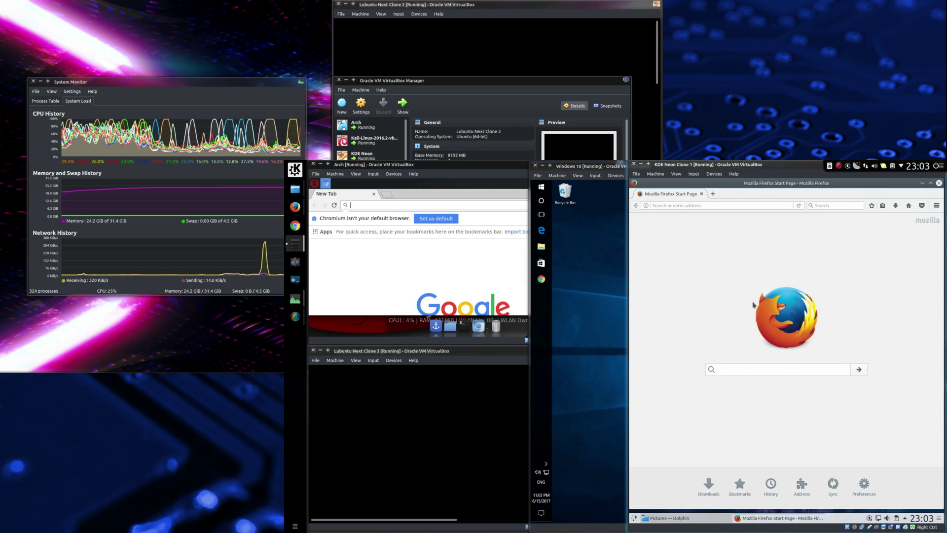
text(y)
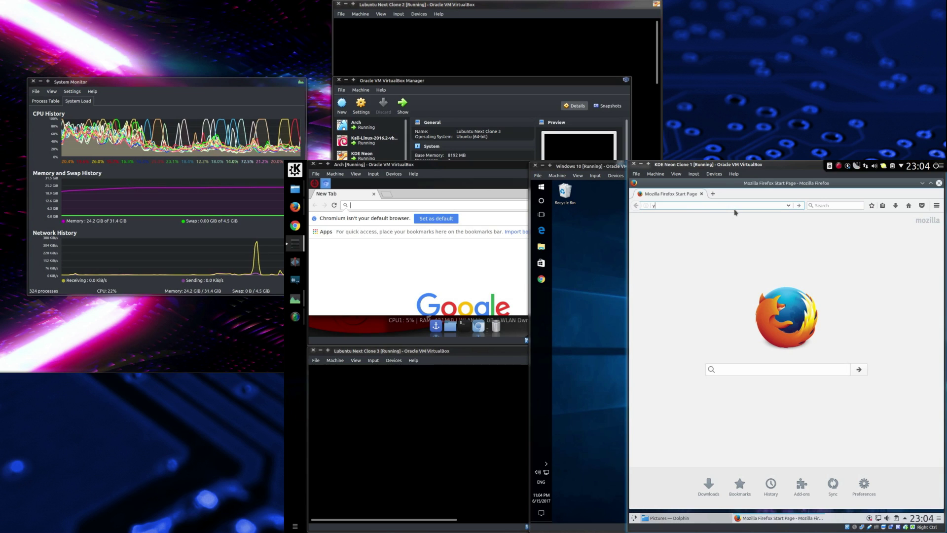
text(outube.com)
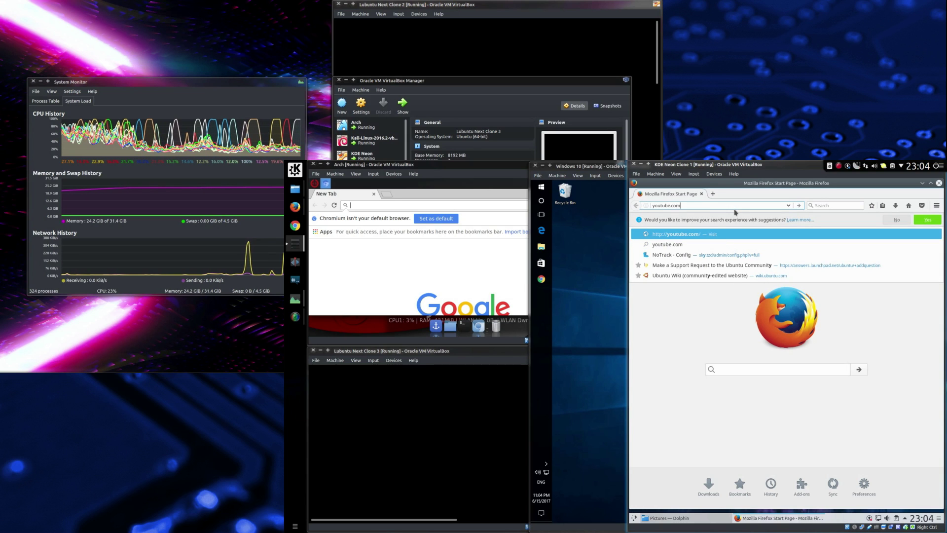
key(Escape)
key(Escape)
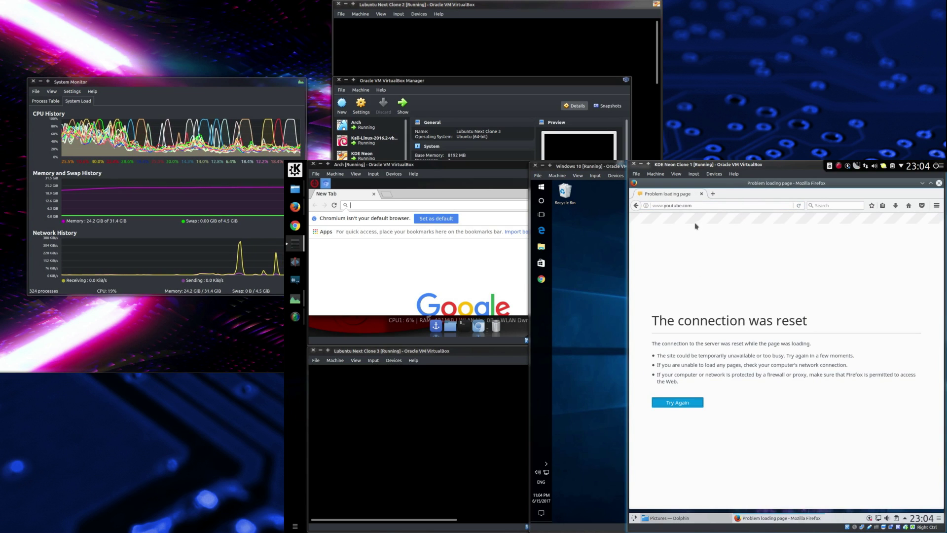
click(703, 206)
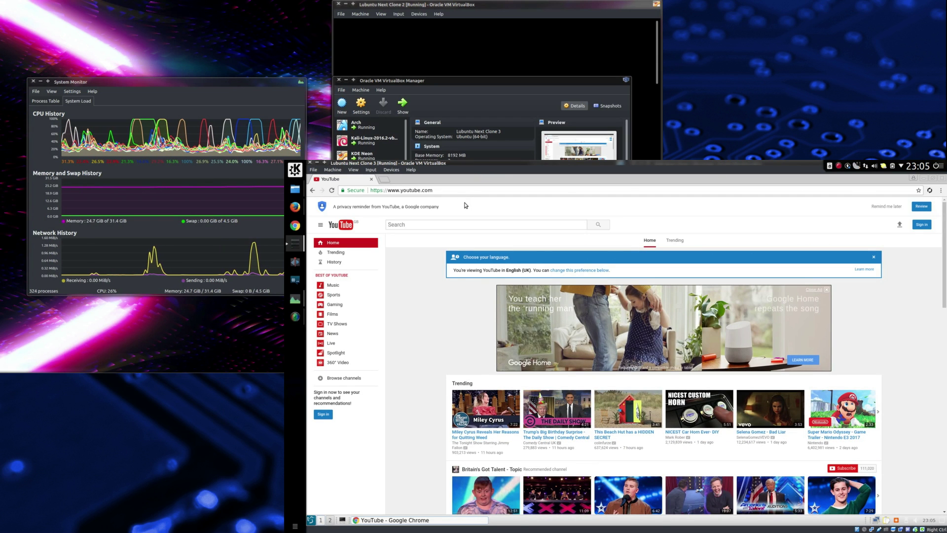
- Search YouTube for quidsup and open the Lubuntu 17.10 pre-alpha LXQt video
click(456, 226)
text(quidsup)
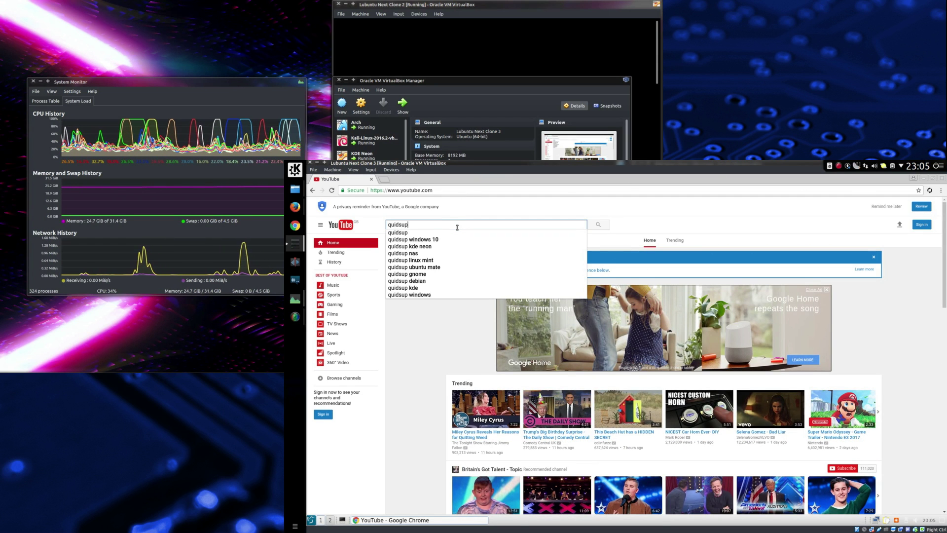
key(Return)
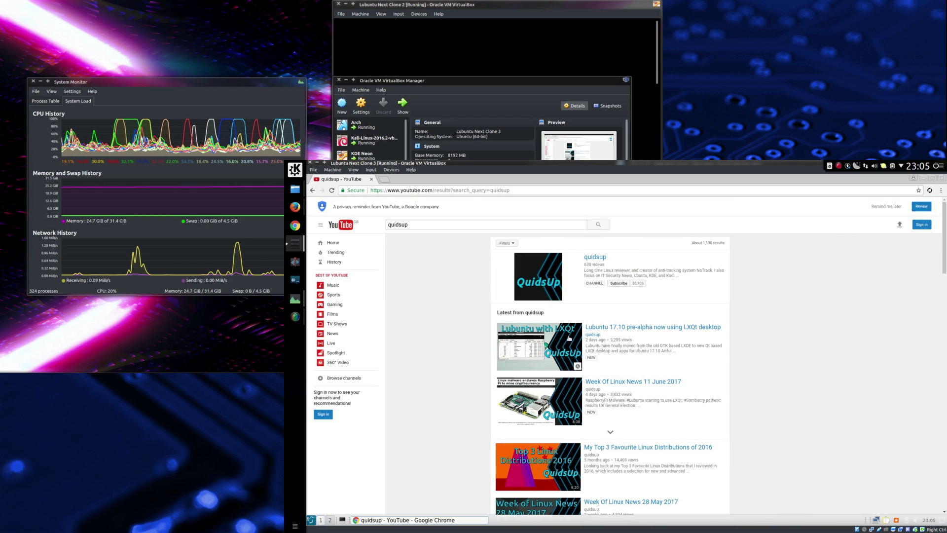
click(612, 327)
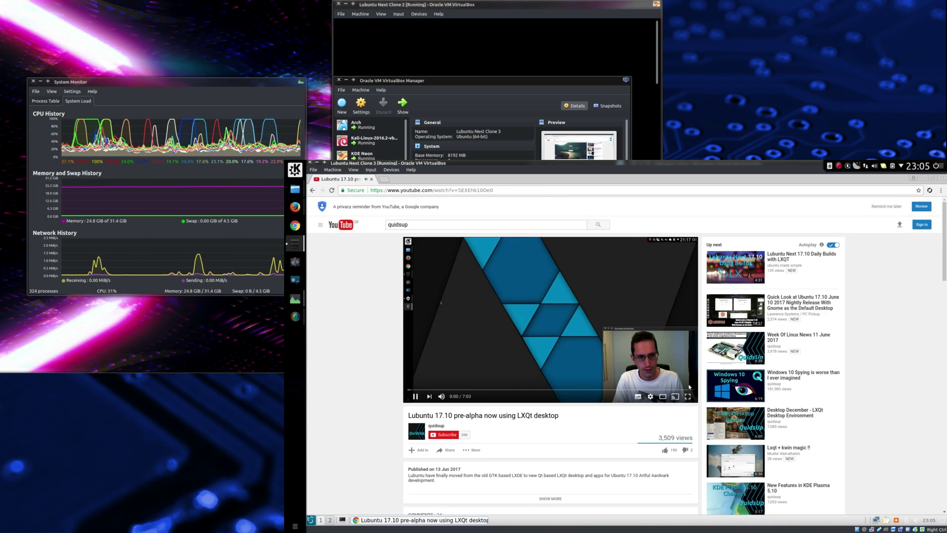
- Play the video full screen, pause it, and hide the Lubuntu Next Clone 3 window
click(689, 396)
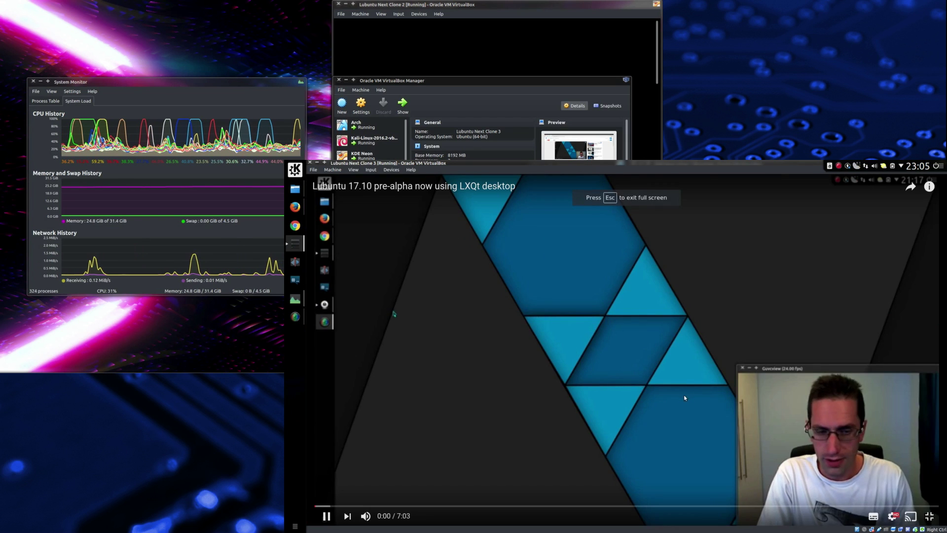
click(564, 325)
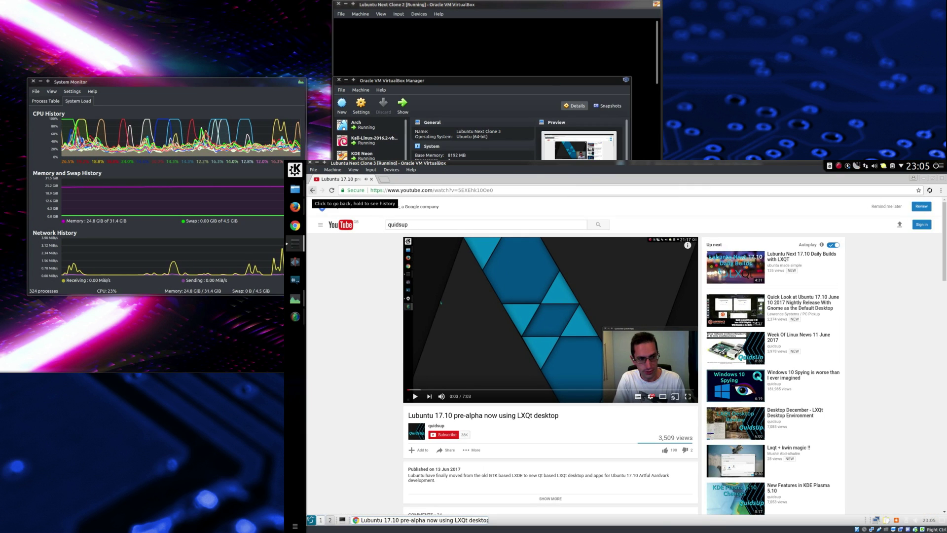
click(317, 163)
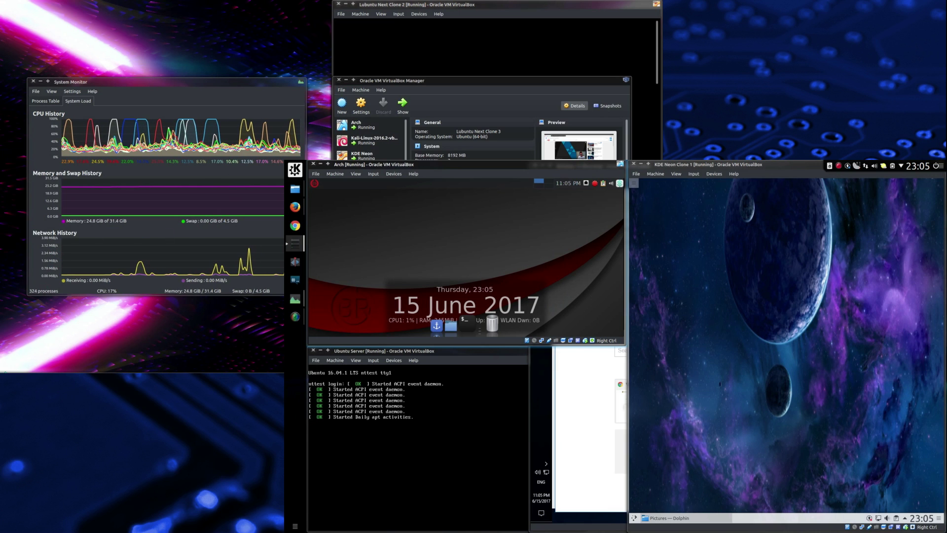
click(295, 317)
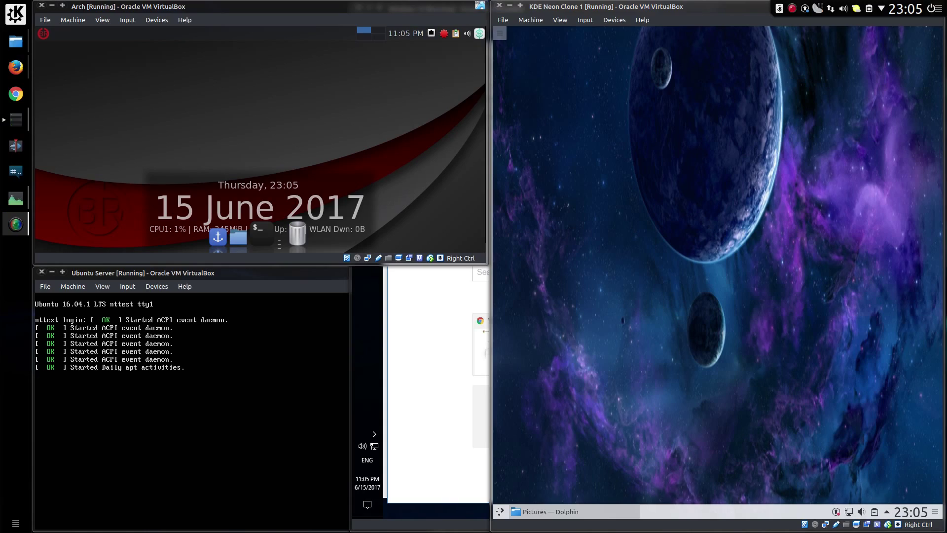